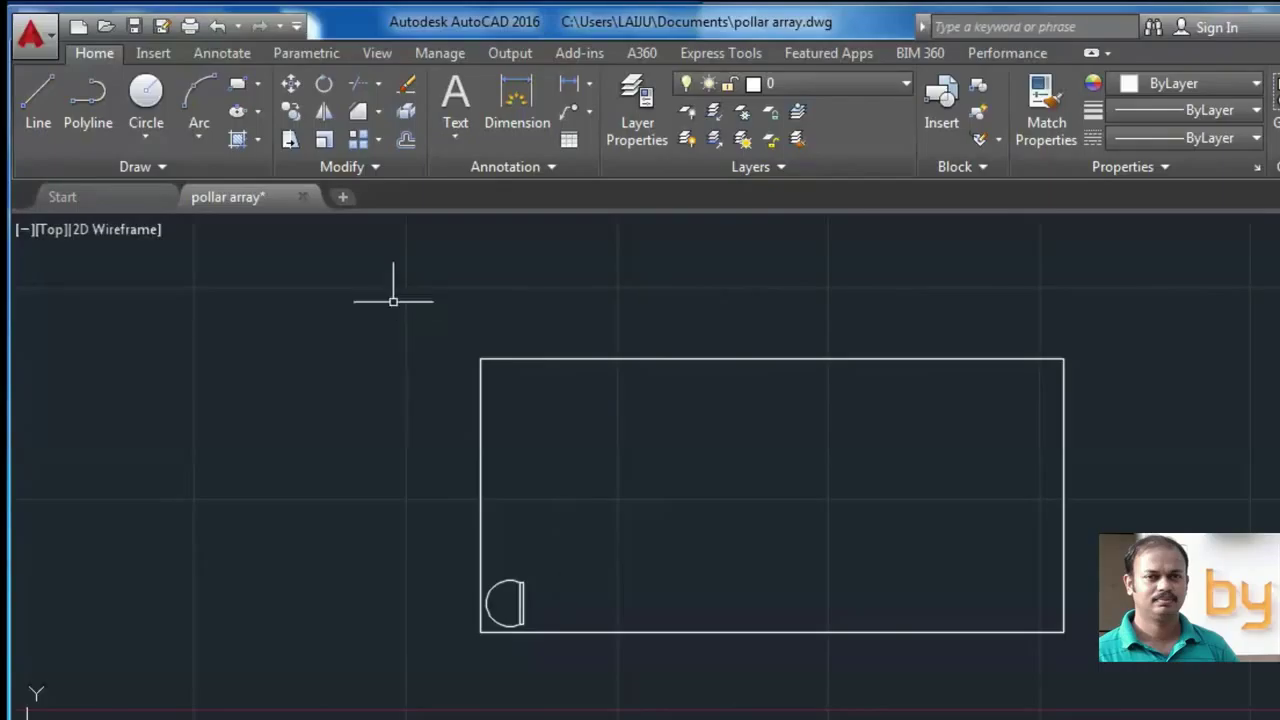
- Start a rectangular array of the chair in the rectangle's lower-left corner and extend it to 10 columns
left_click(350, 137)
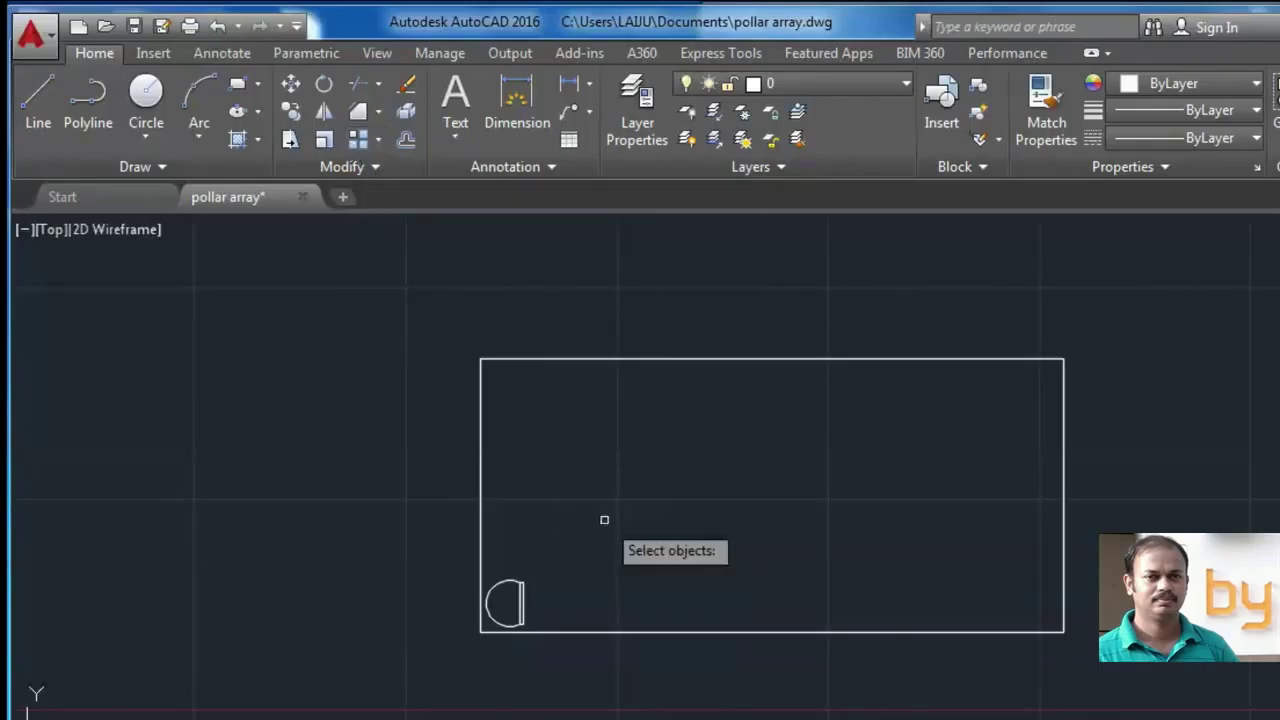
left_click(545, 563)
left_click(489, 623)
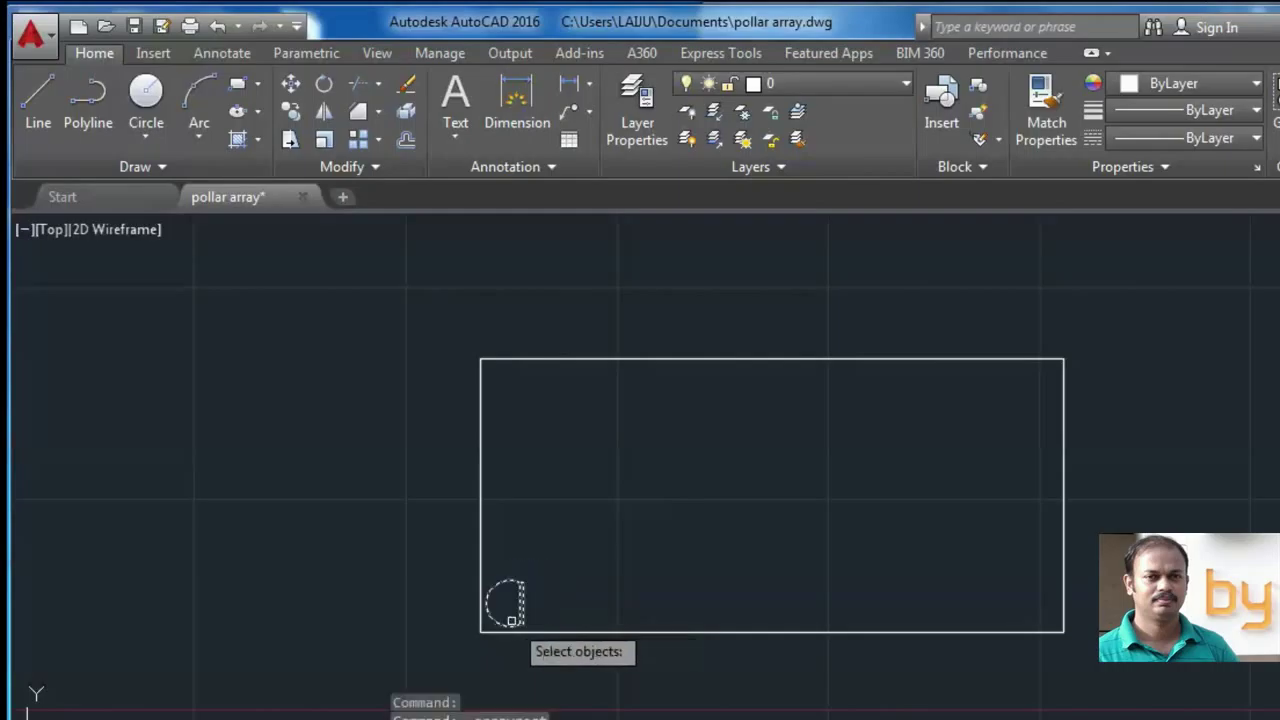
key("Return")
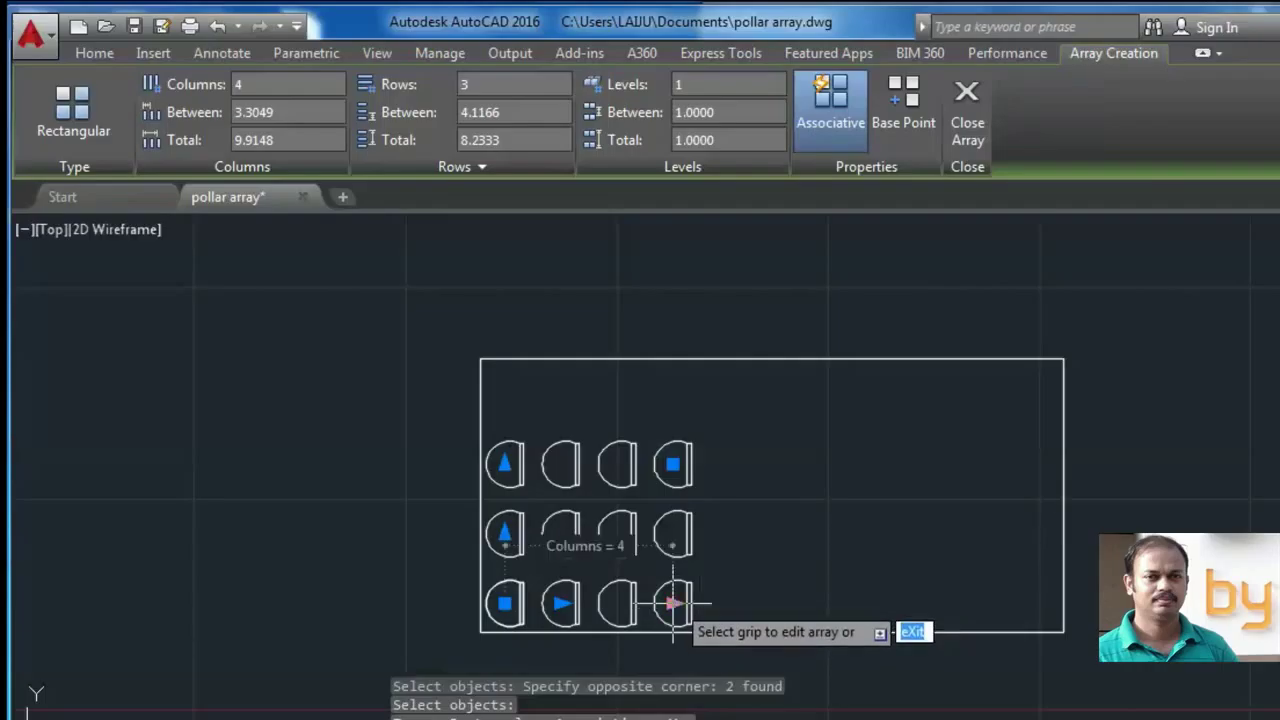
left_click(673, 603)
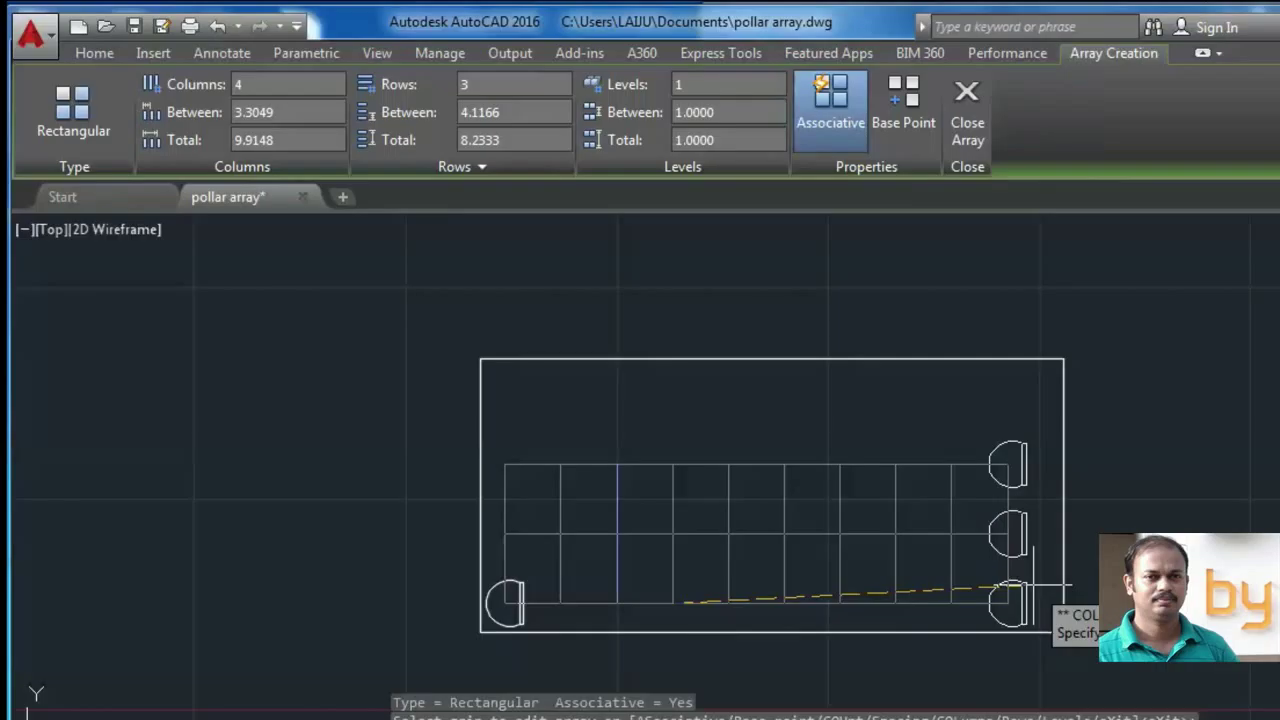
left_click(1033, 586)
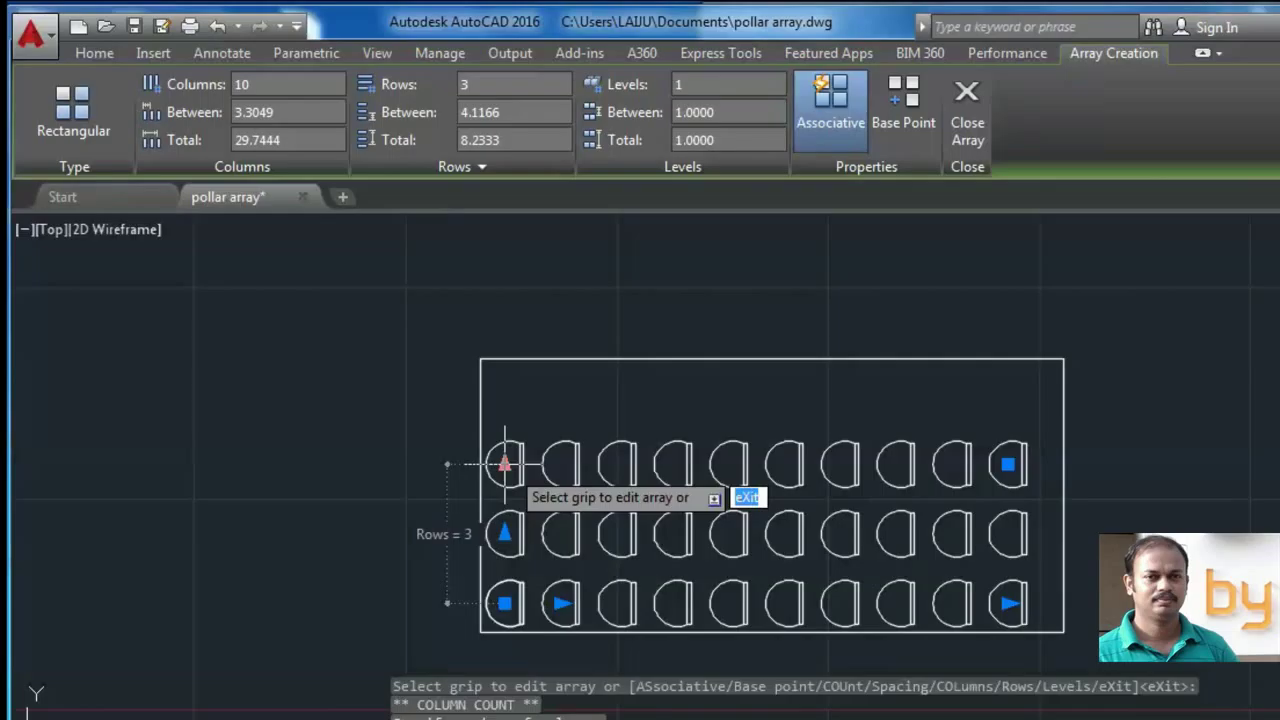
- Set the chair array's row count to 6, and pull it back to 4 rows by 10 columns inside the rectangle
left_click(505, 462)
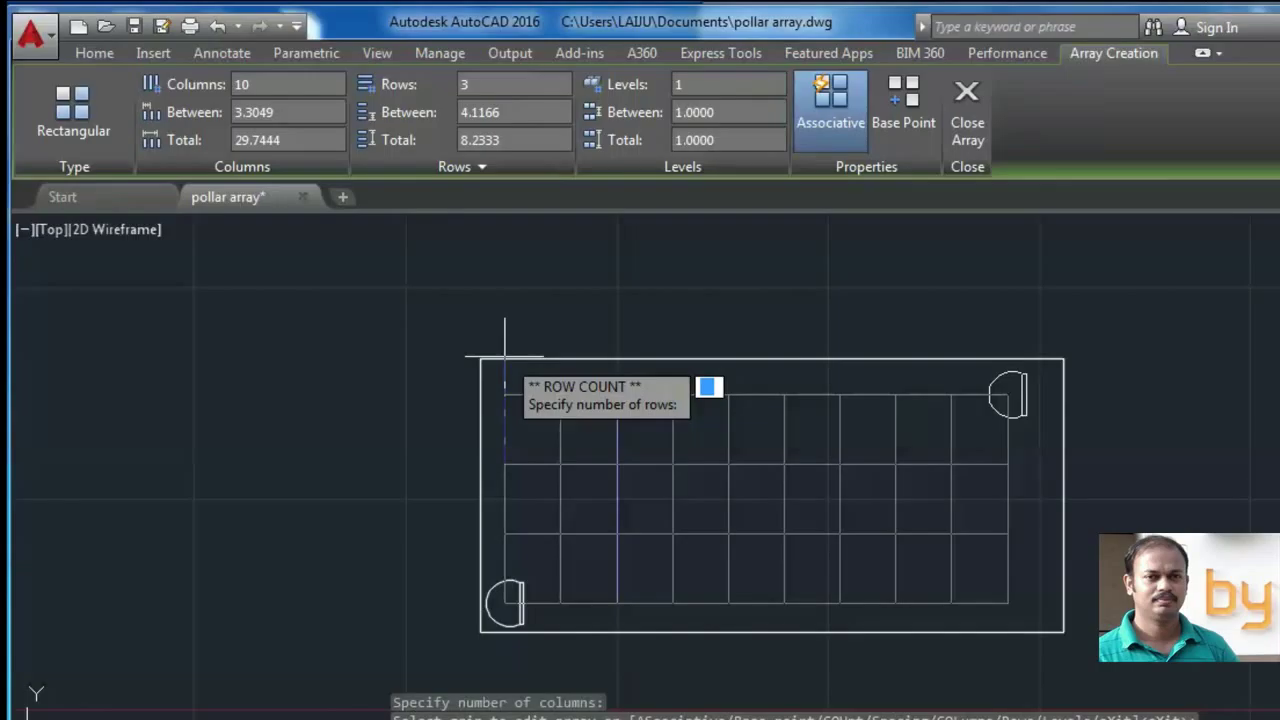
type("6")
key("Return")
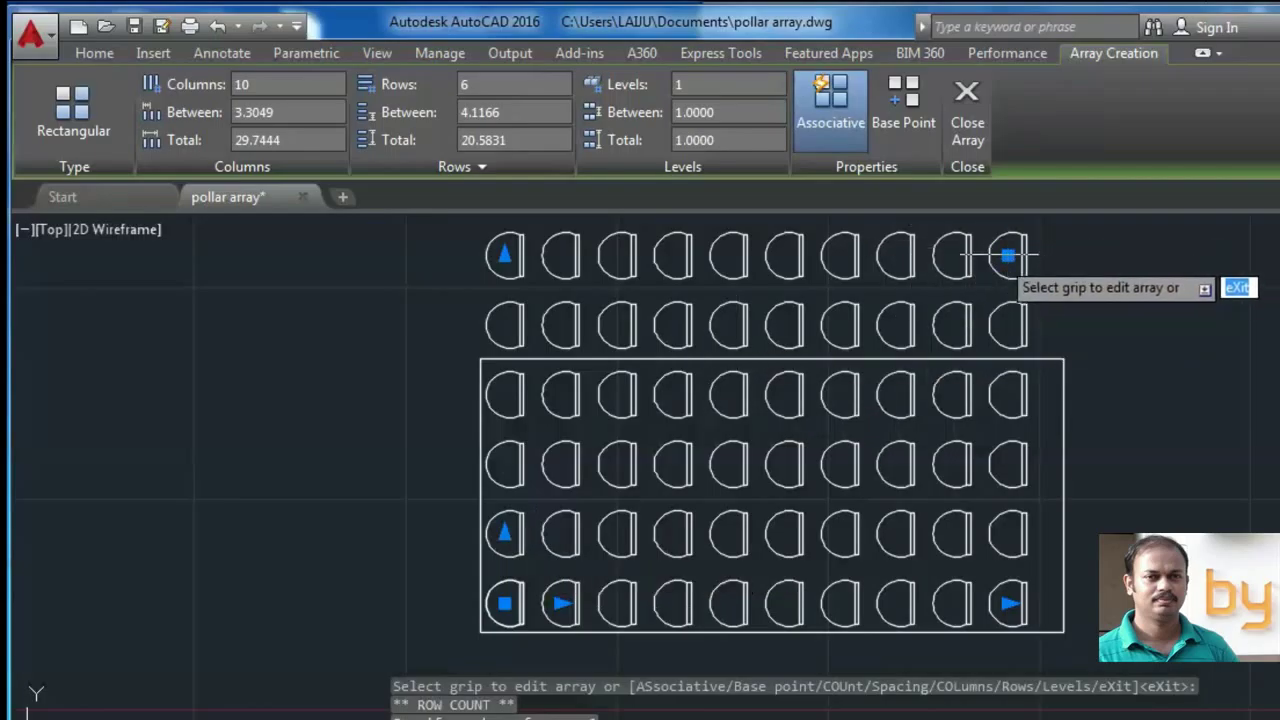
left_click(1008, 256)
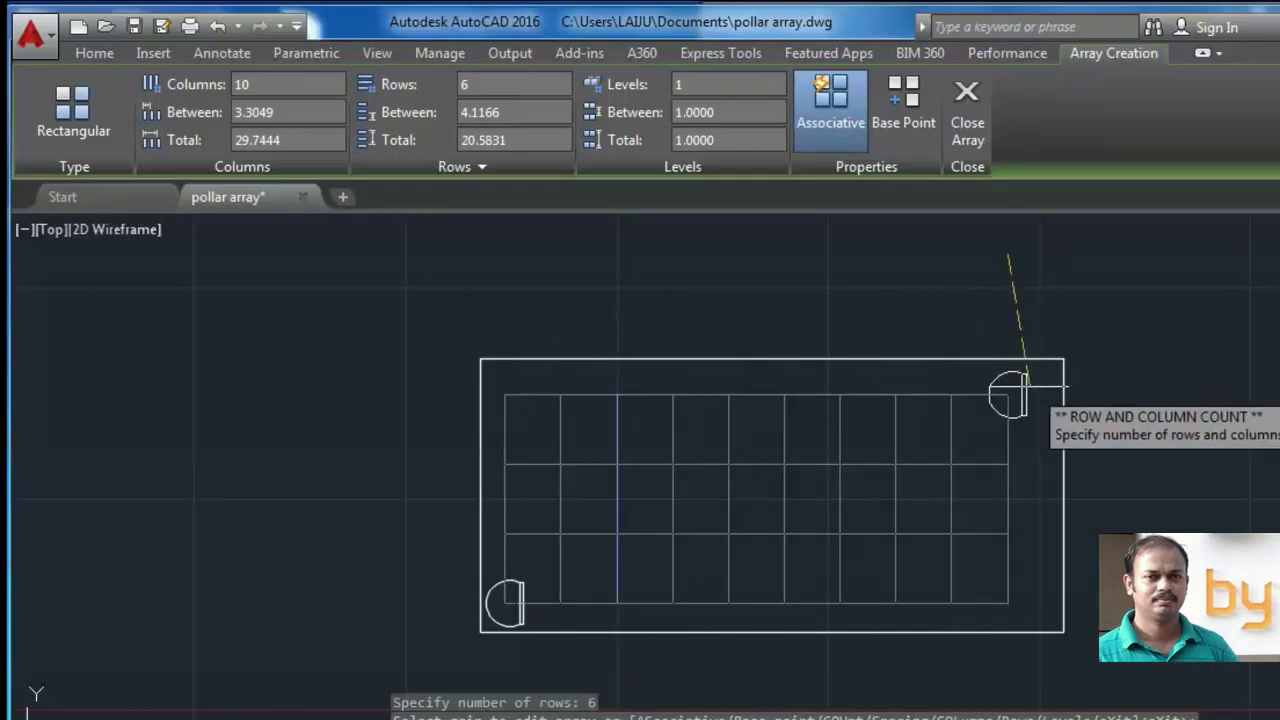
left_click(1037, 381)
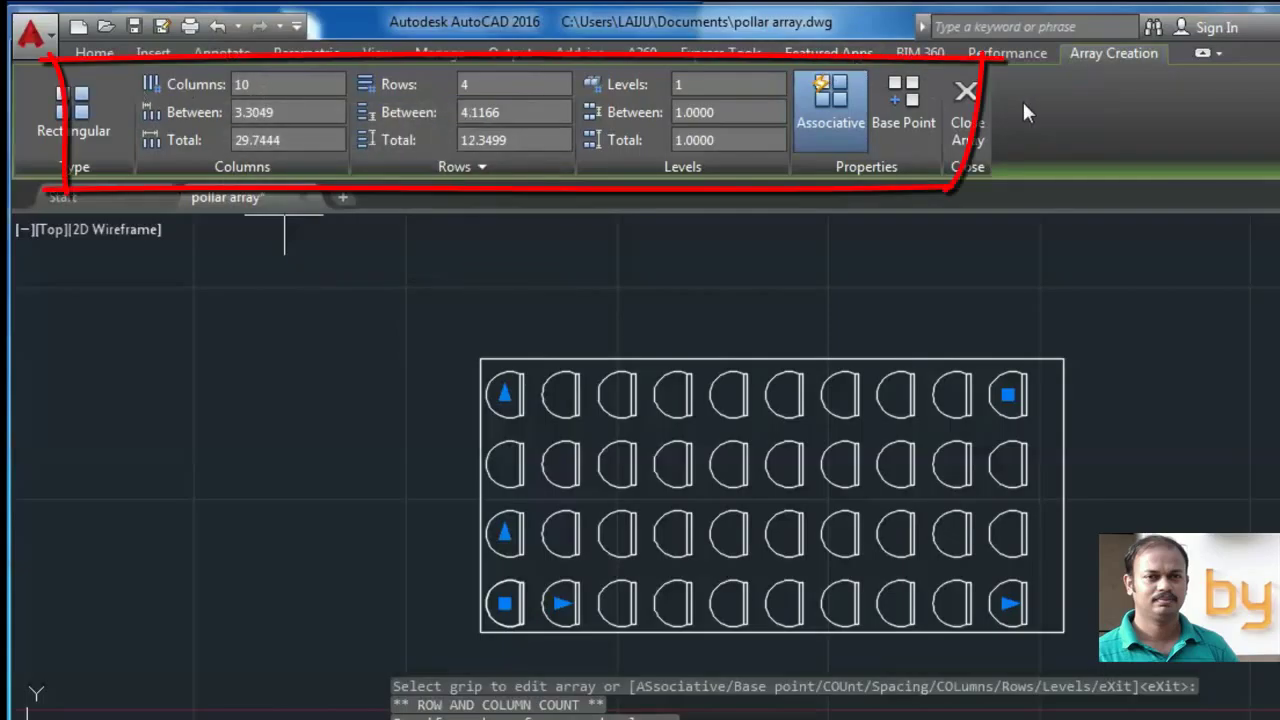
- Set the chair array to 5 columns and 3 rows
left_click(258, 86)
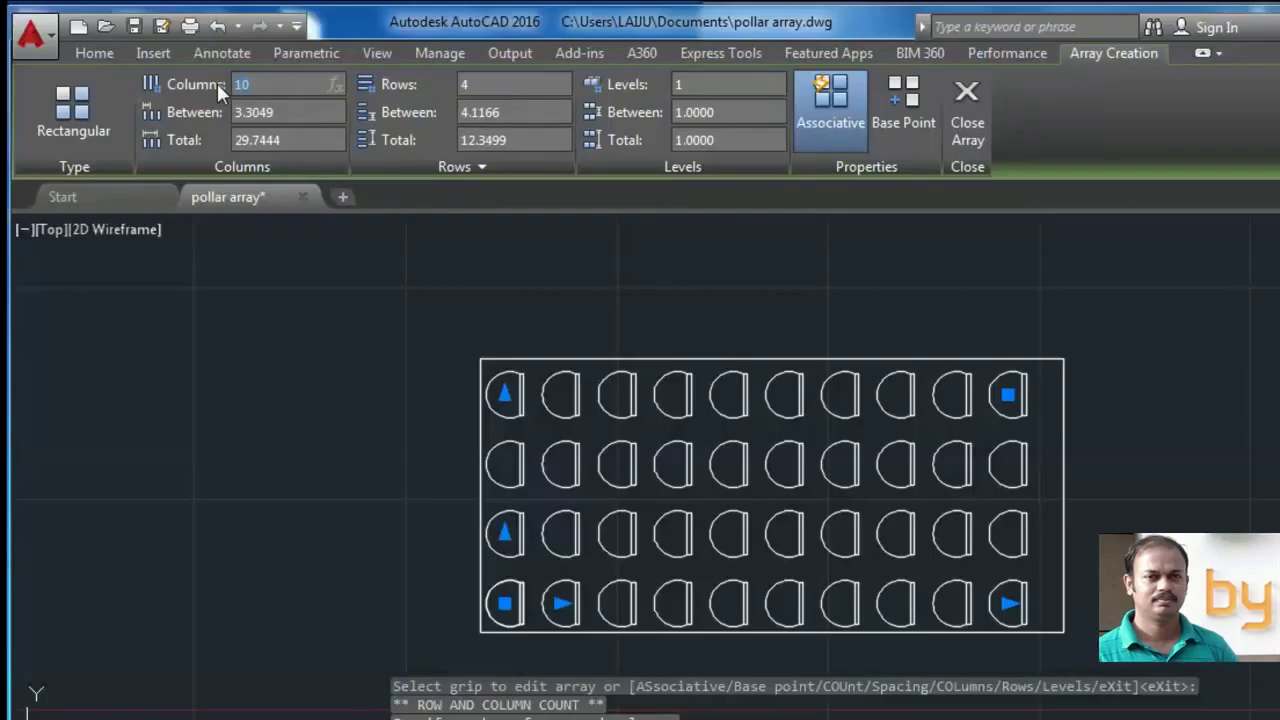
type("5")
key("Return")
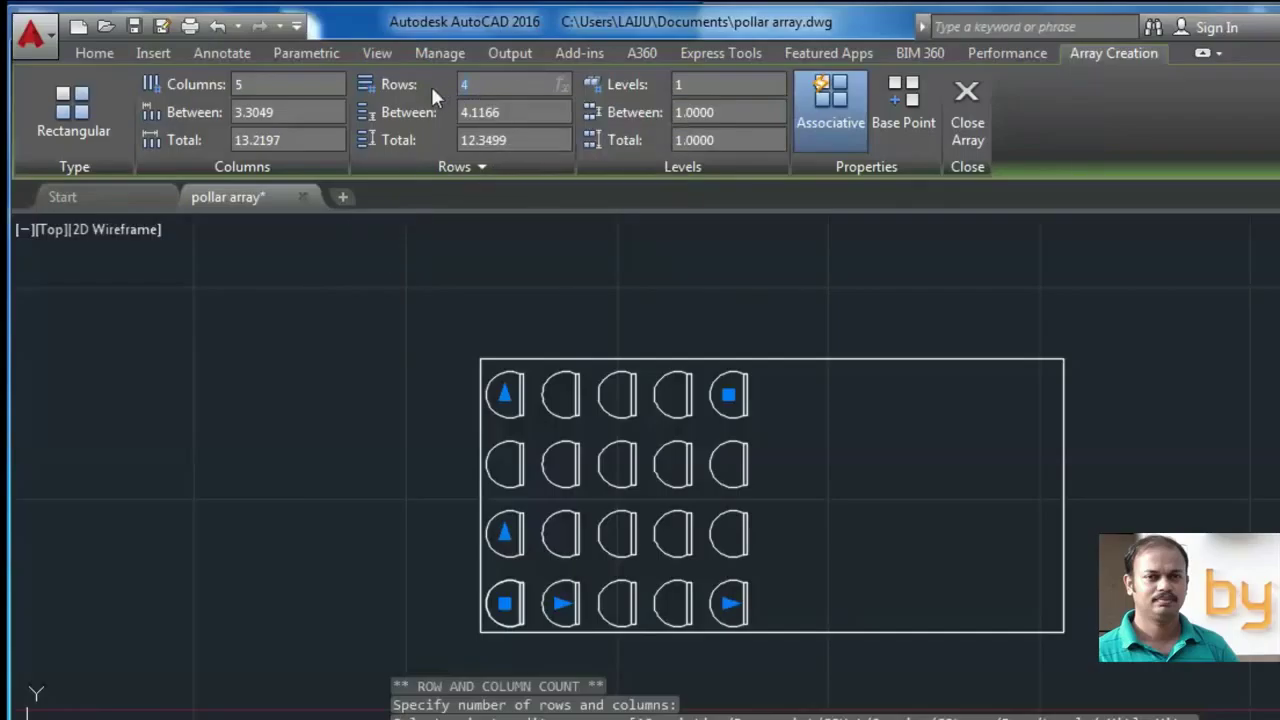
key("Return")
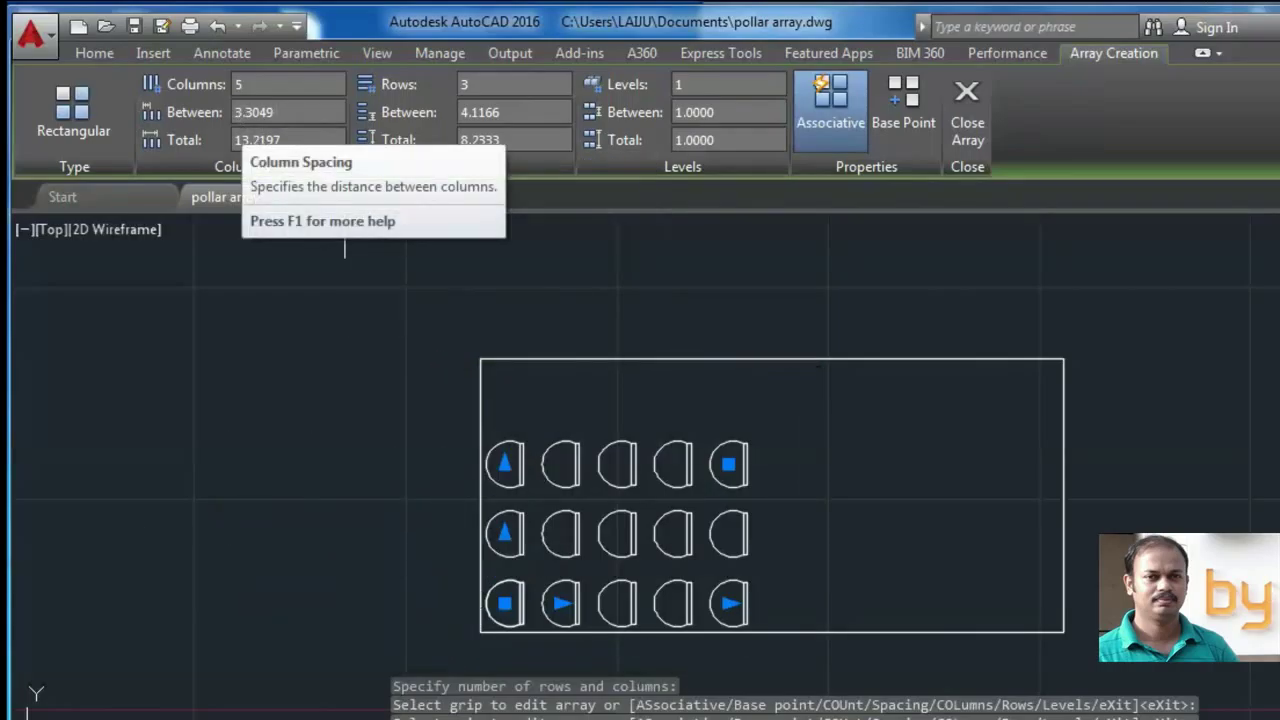
- Set both the column spacing and the row spacing of the chair array to 5
left_click(250, 112)
type("5")
key("Return")
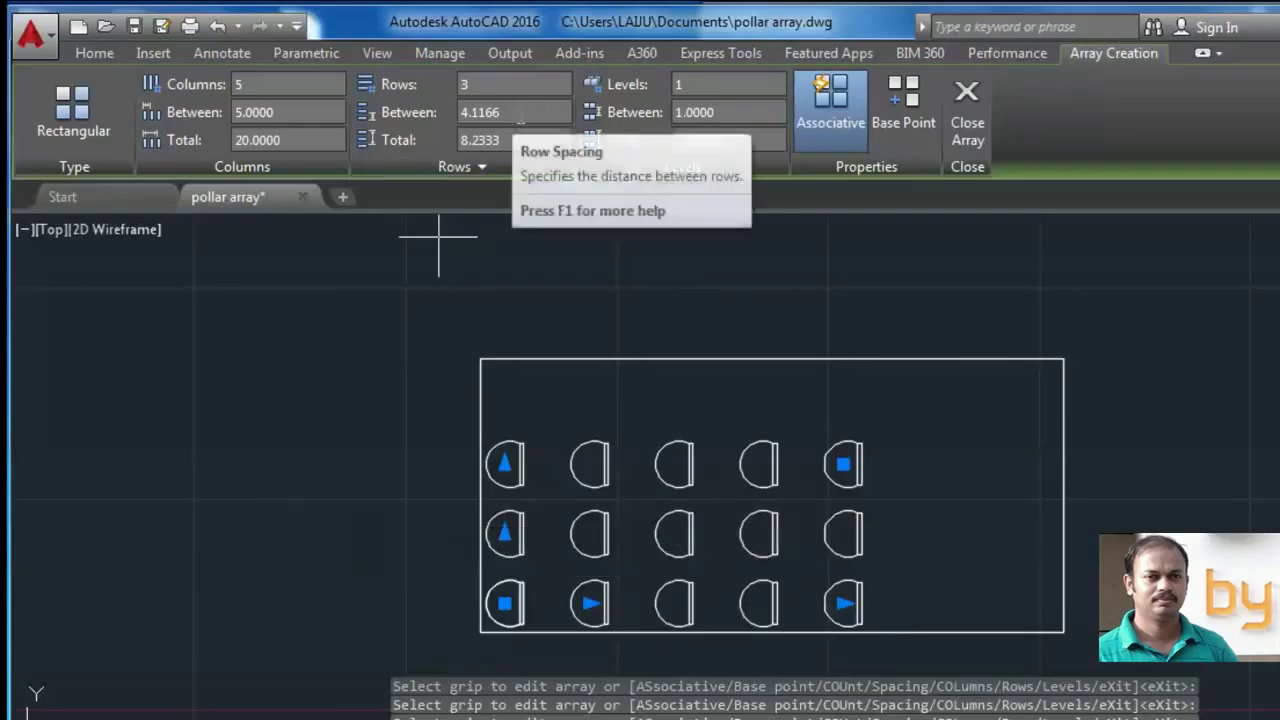
left_click(462, 112)
type("5")
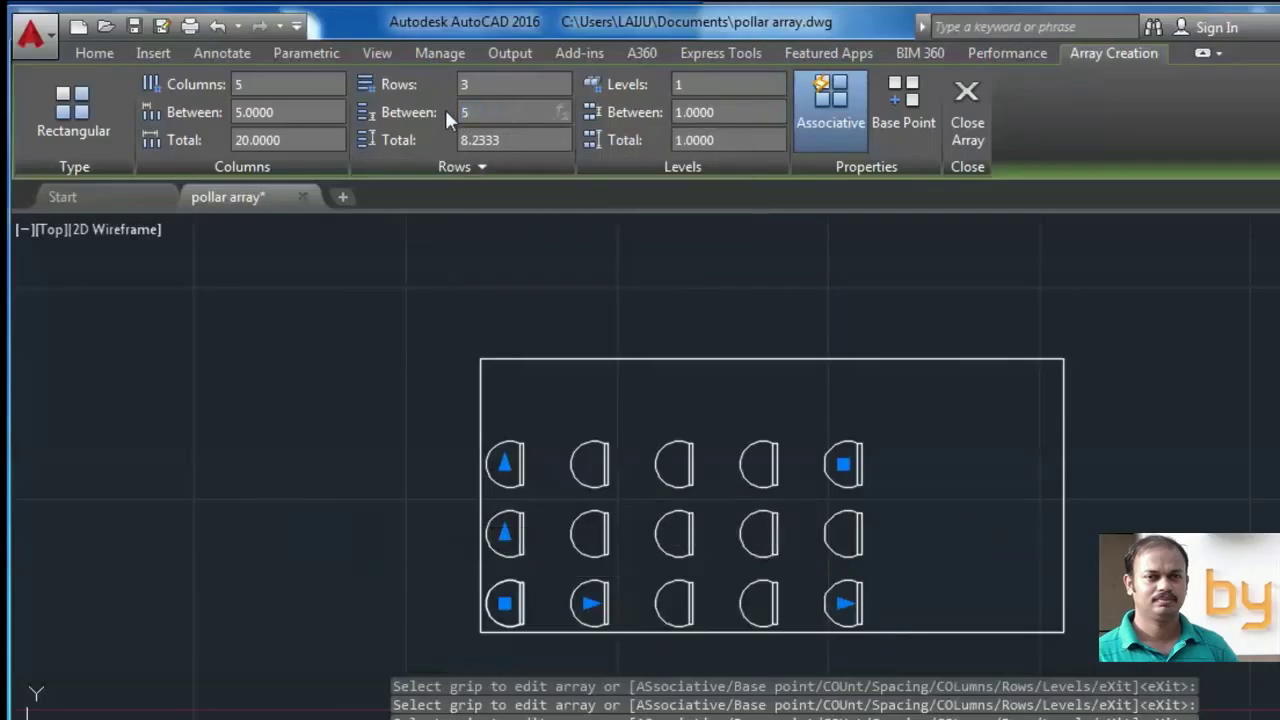
key("Return")
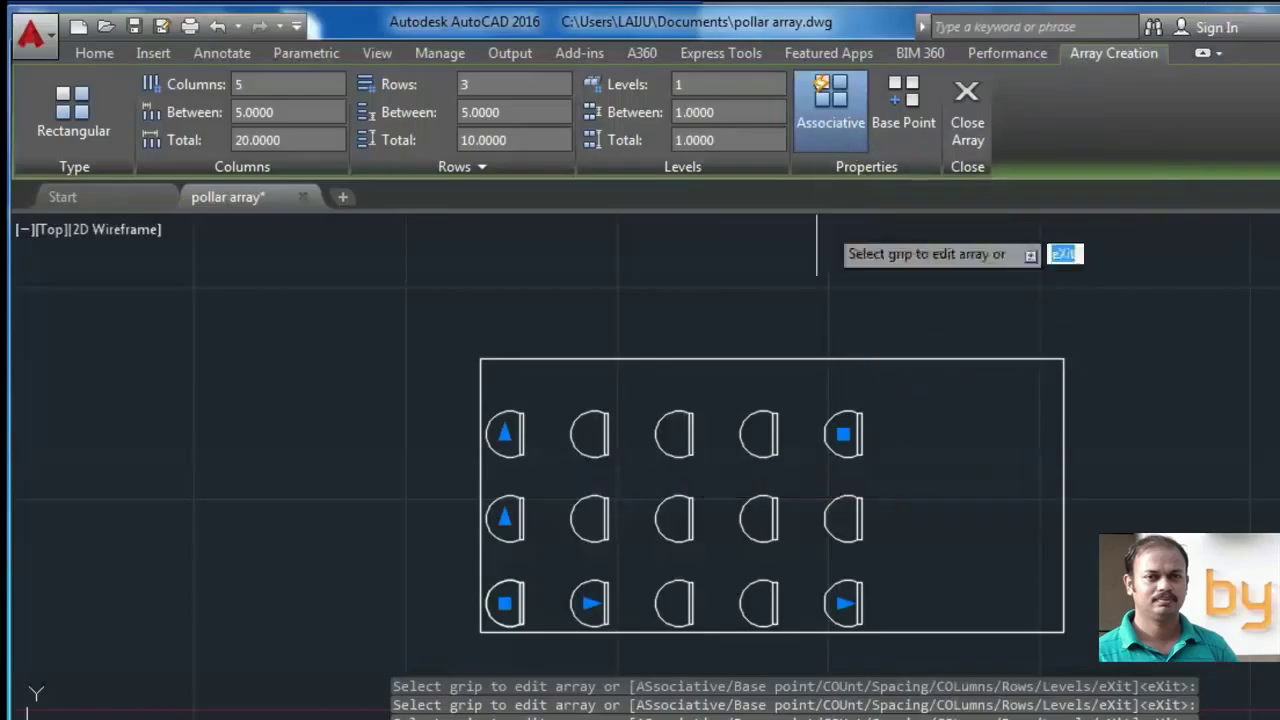
- Finish the associative chair array and select it as one object, before undoing the array
key("Return")
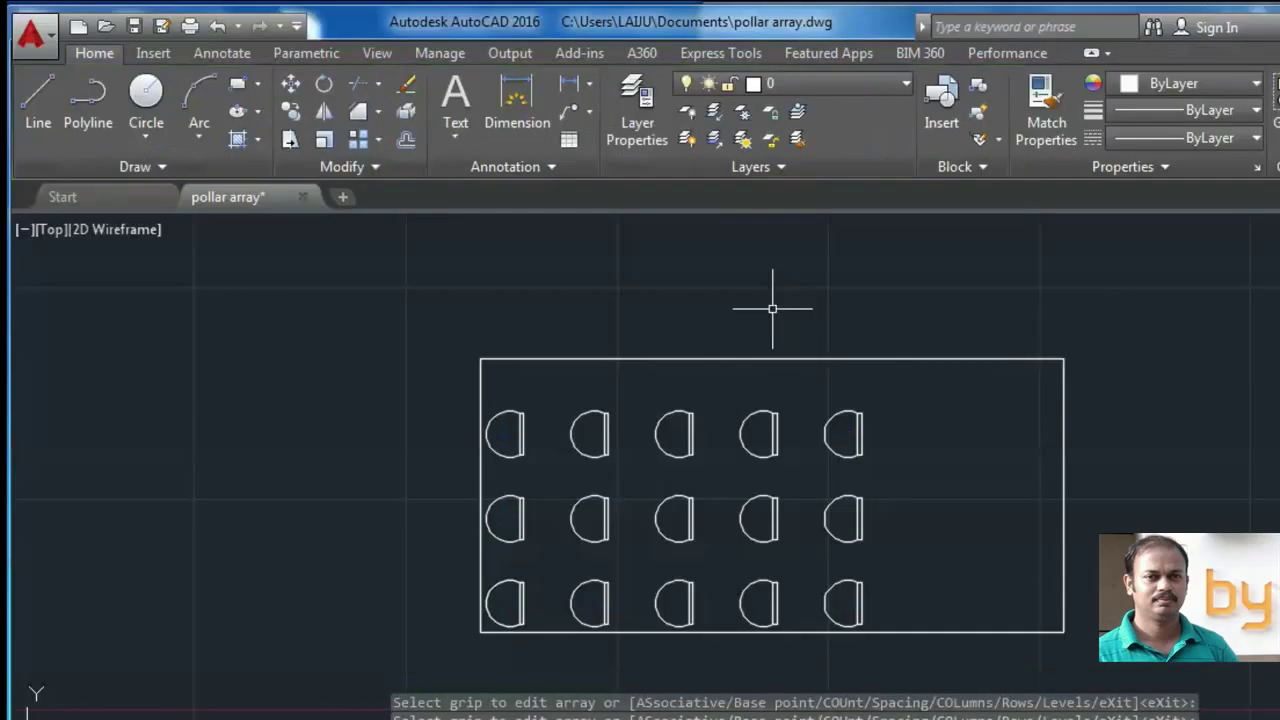
left_click(677, 458)
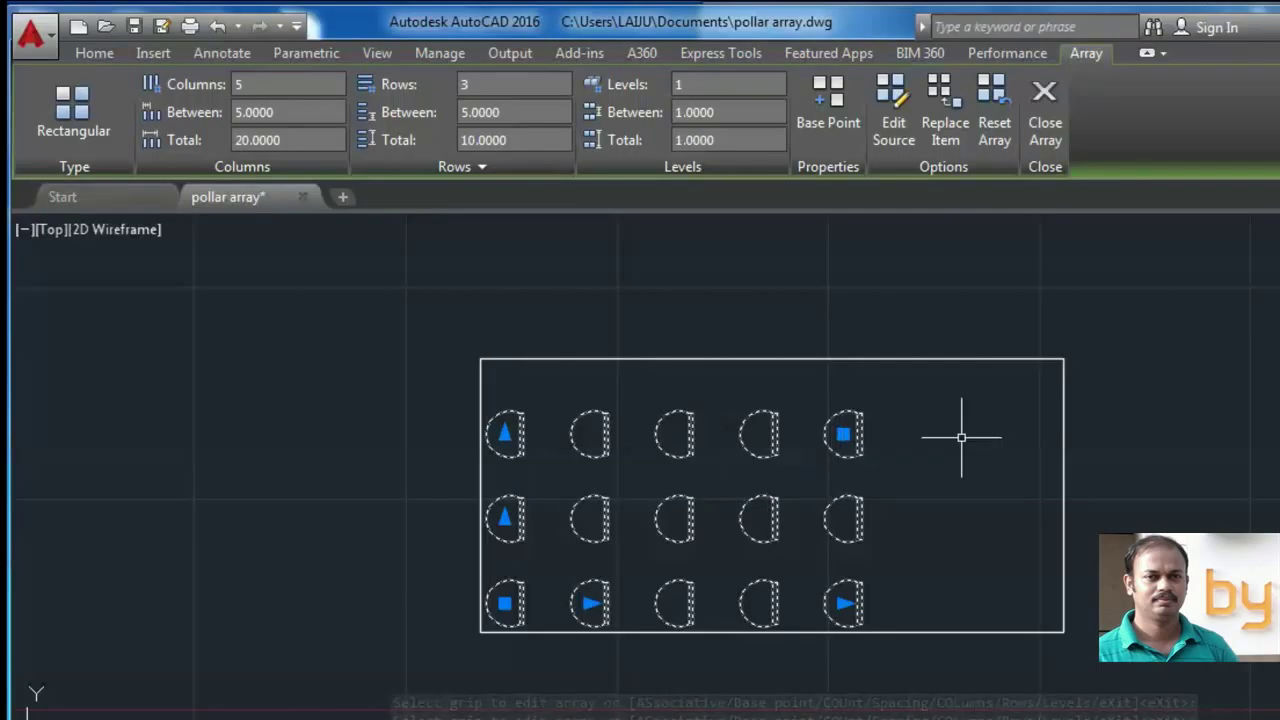
key("Escape")
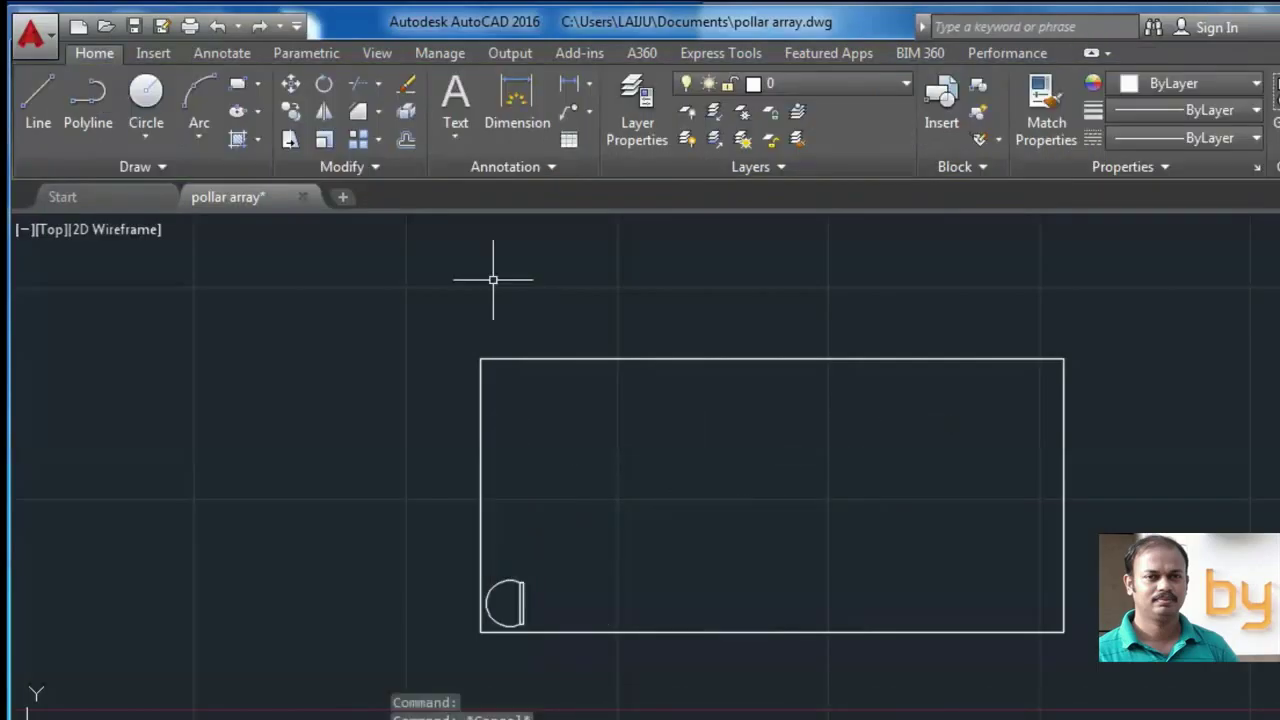
- Create a non-associative rectangular array of the chair with 6 columns and 4 rows
left_click(358, 140)
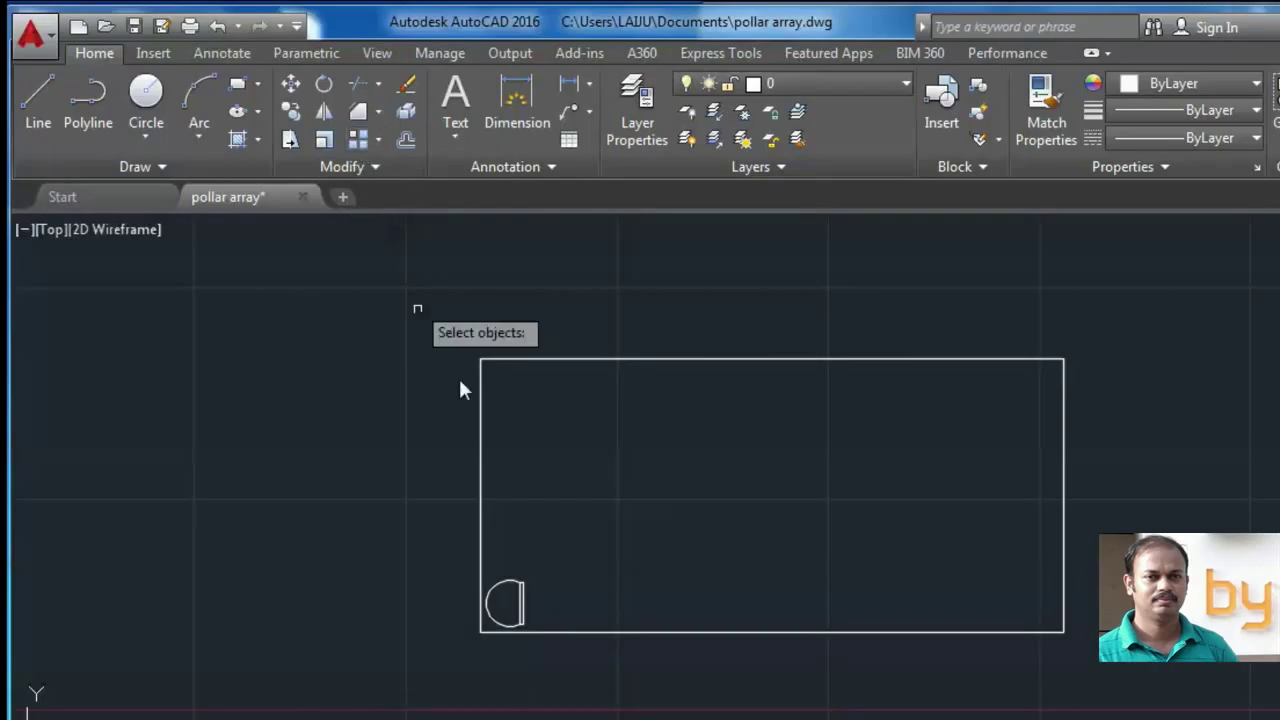
left_click(536, 567)
left_click(484, 612)
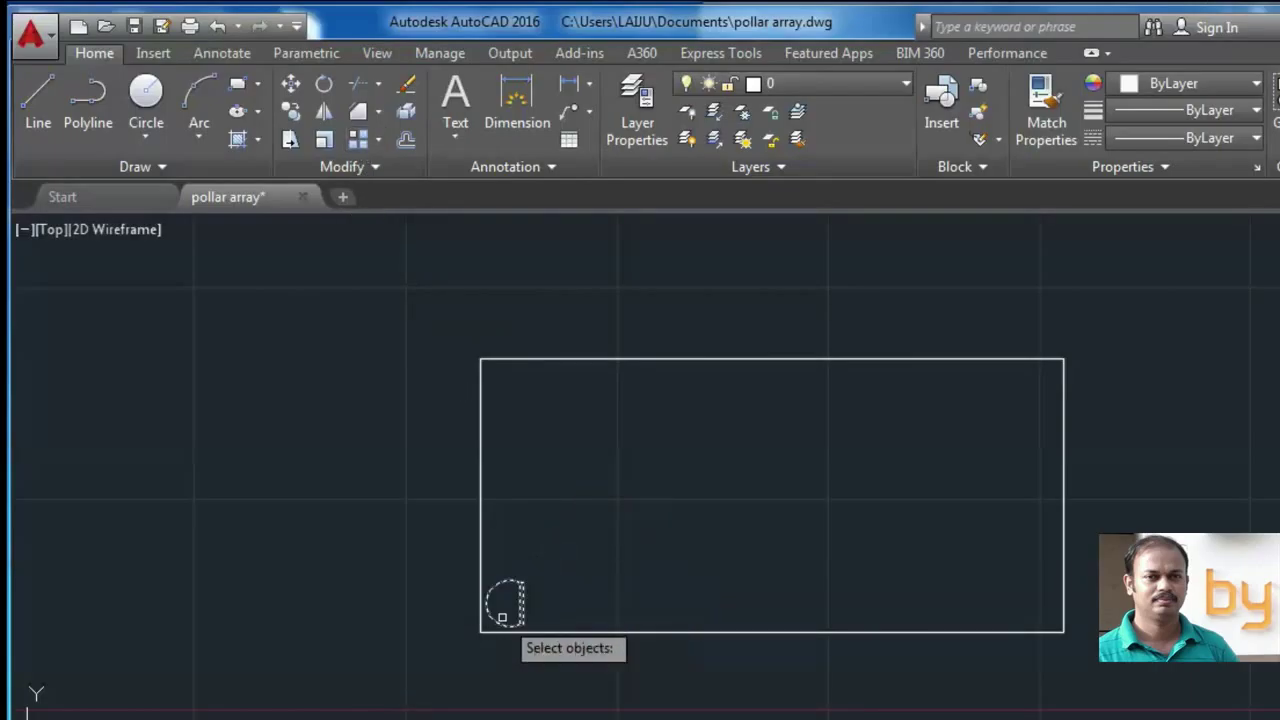
key("Return")
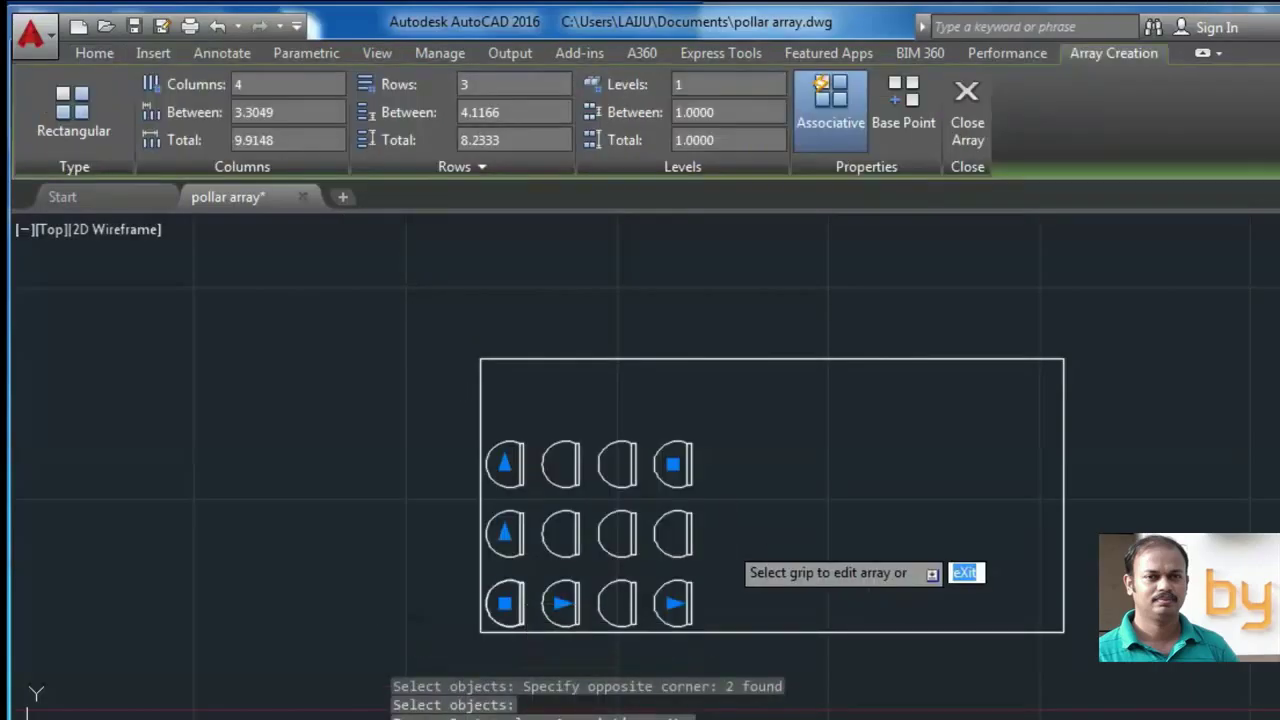
left_click(672, 463)
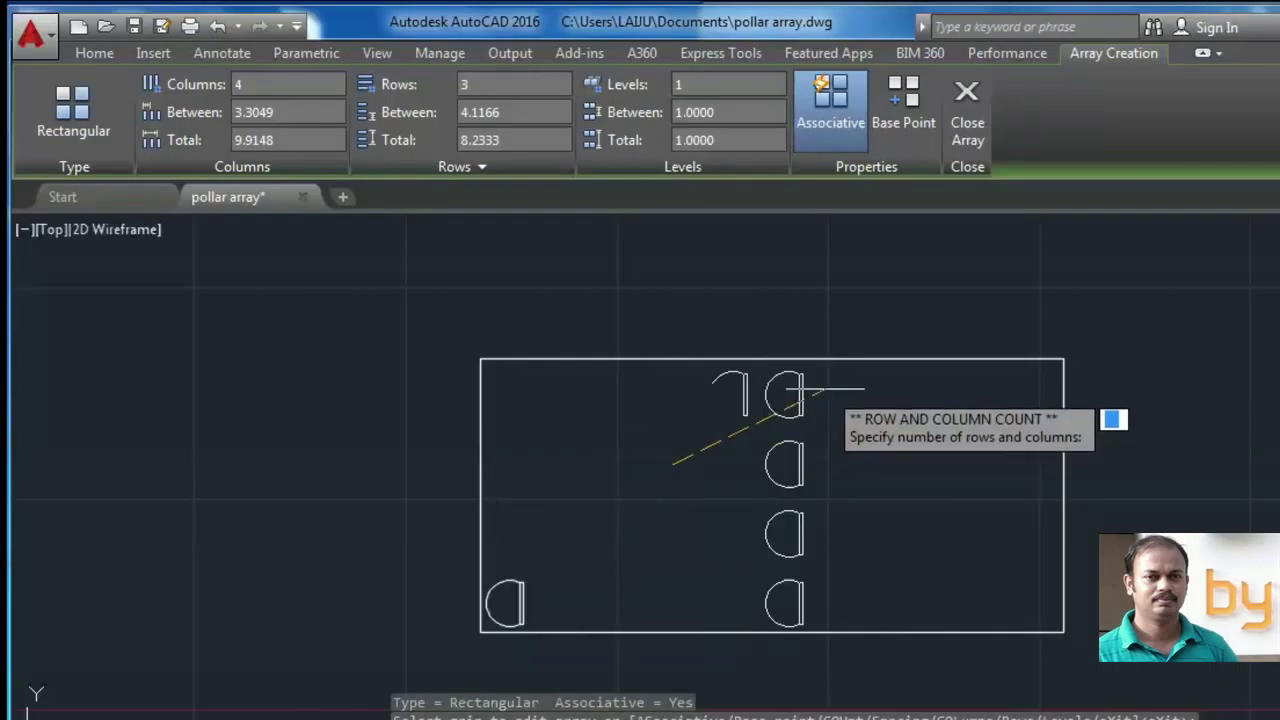
left_click(826, 386)
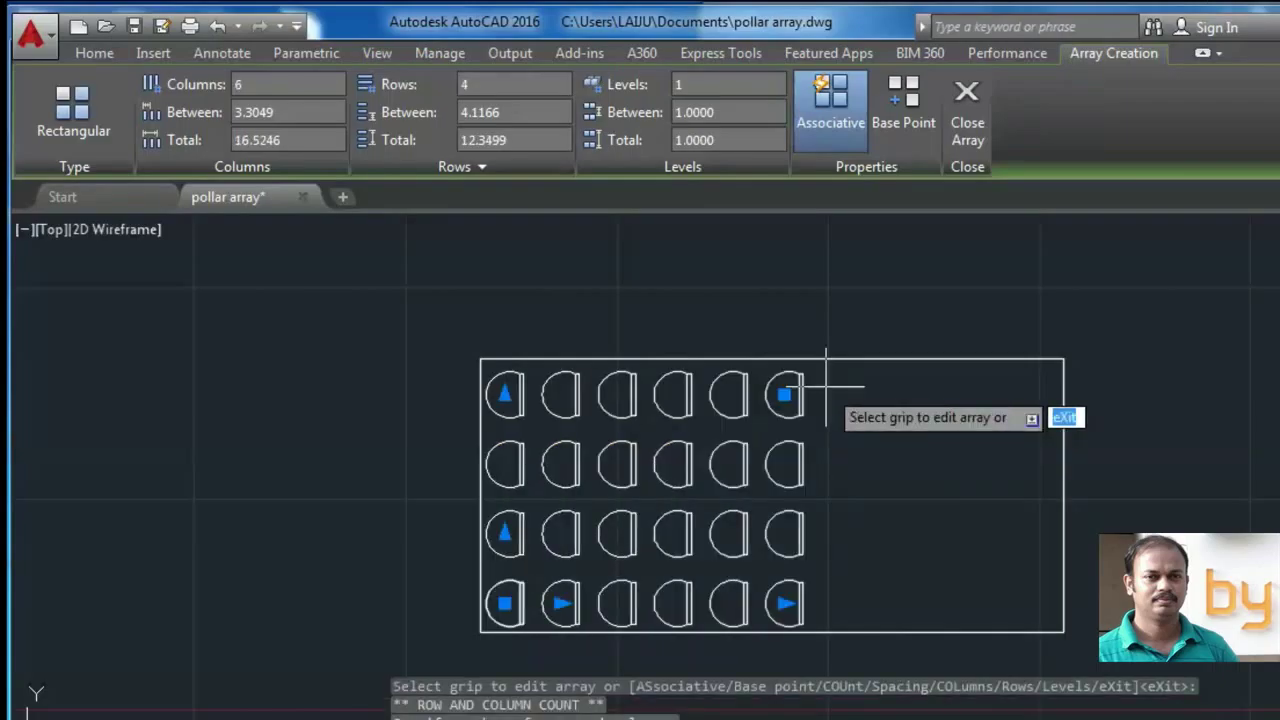
left_click(837, 102)
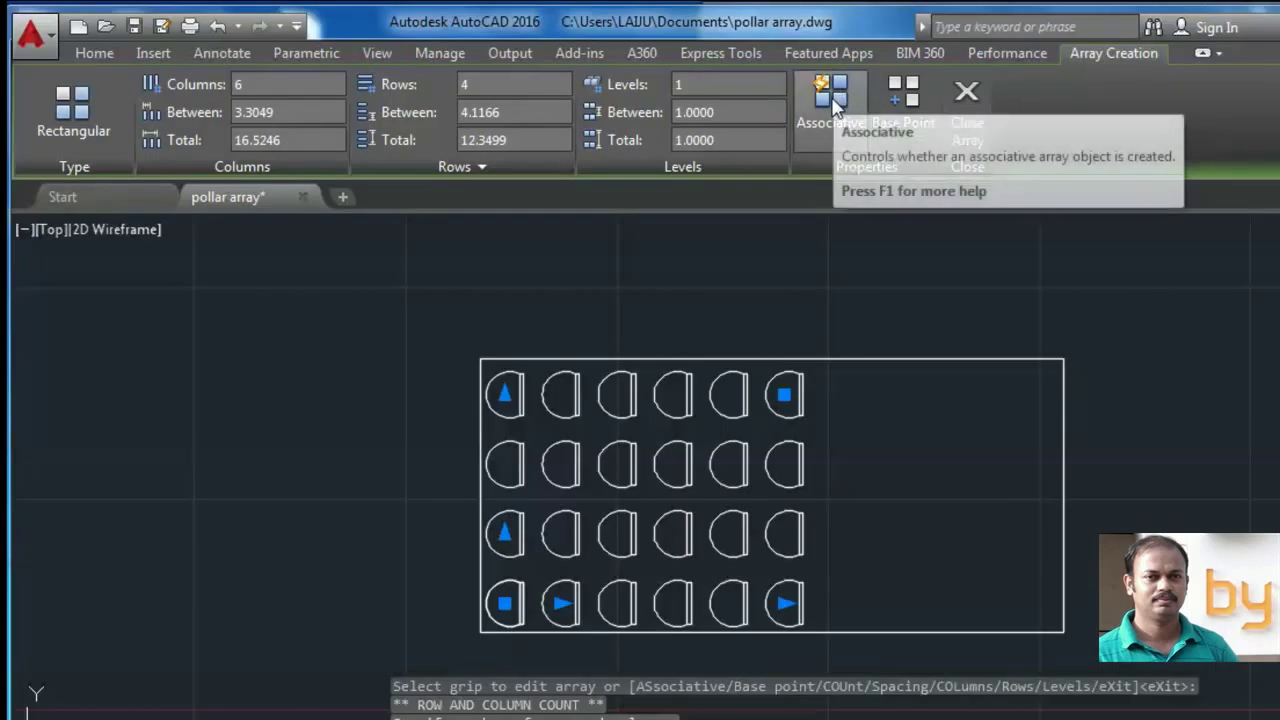
key("Return")
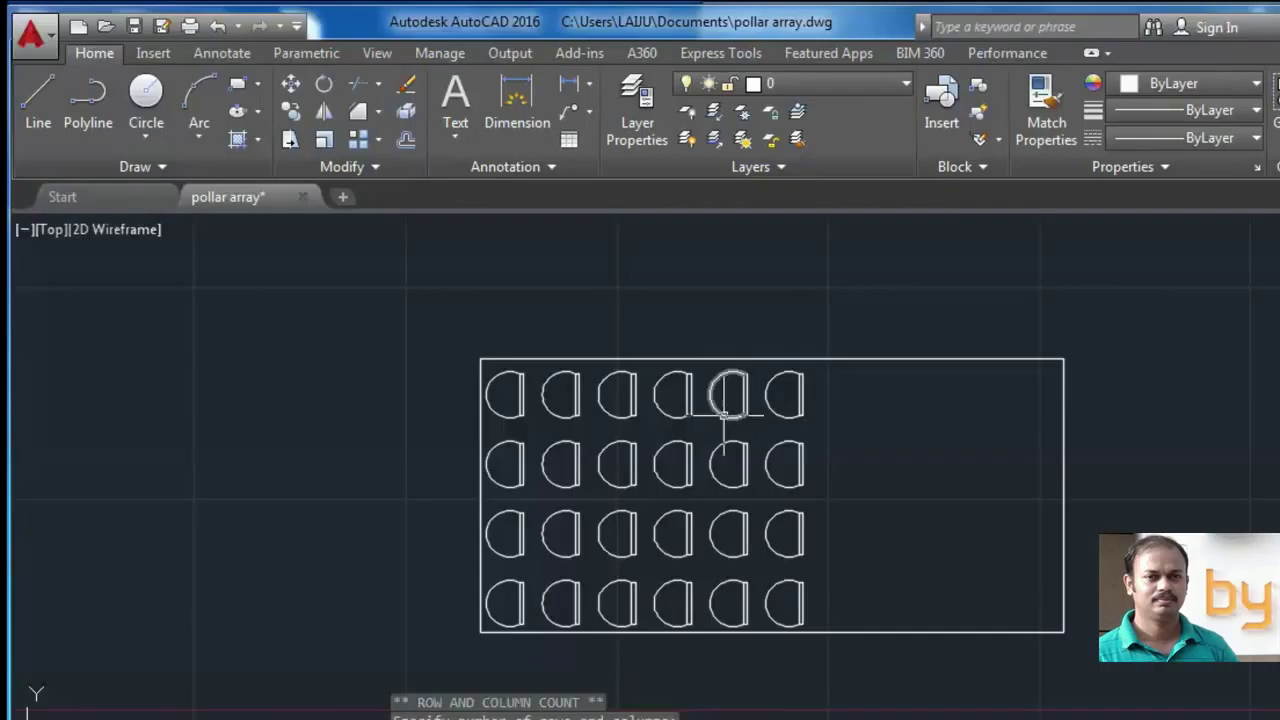
- Select individual chair parts in the upper two rows to check whether they are separate objects, and clear the selection
left_click(776, 405)
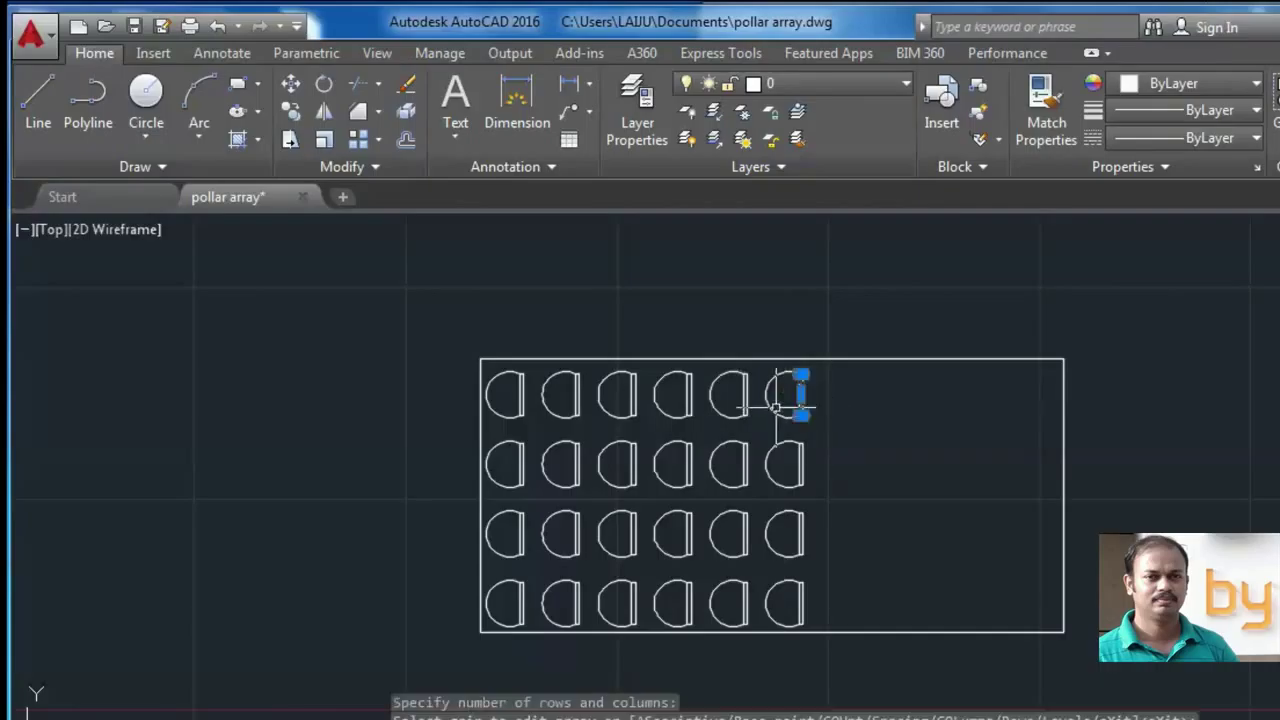
left_click(857, 420)
left_click(786, 460, "ctrl")
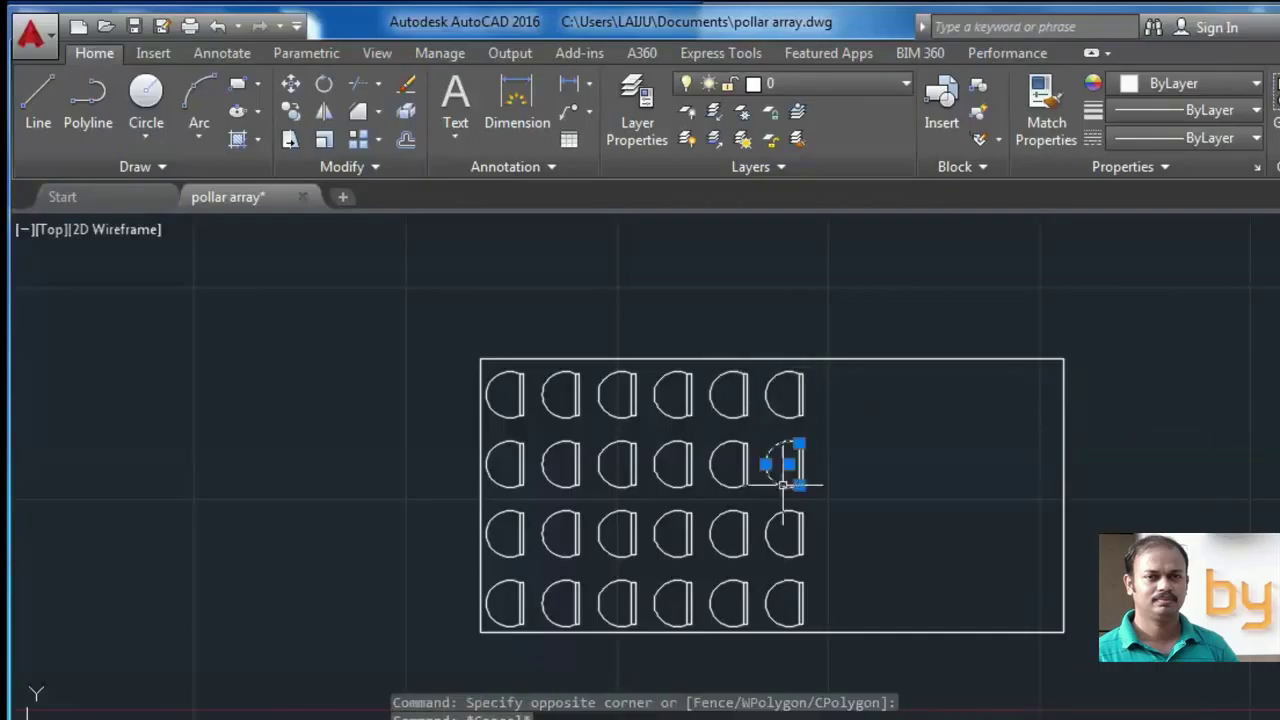
left_click(771, 400)
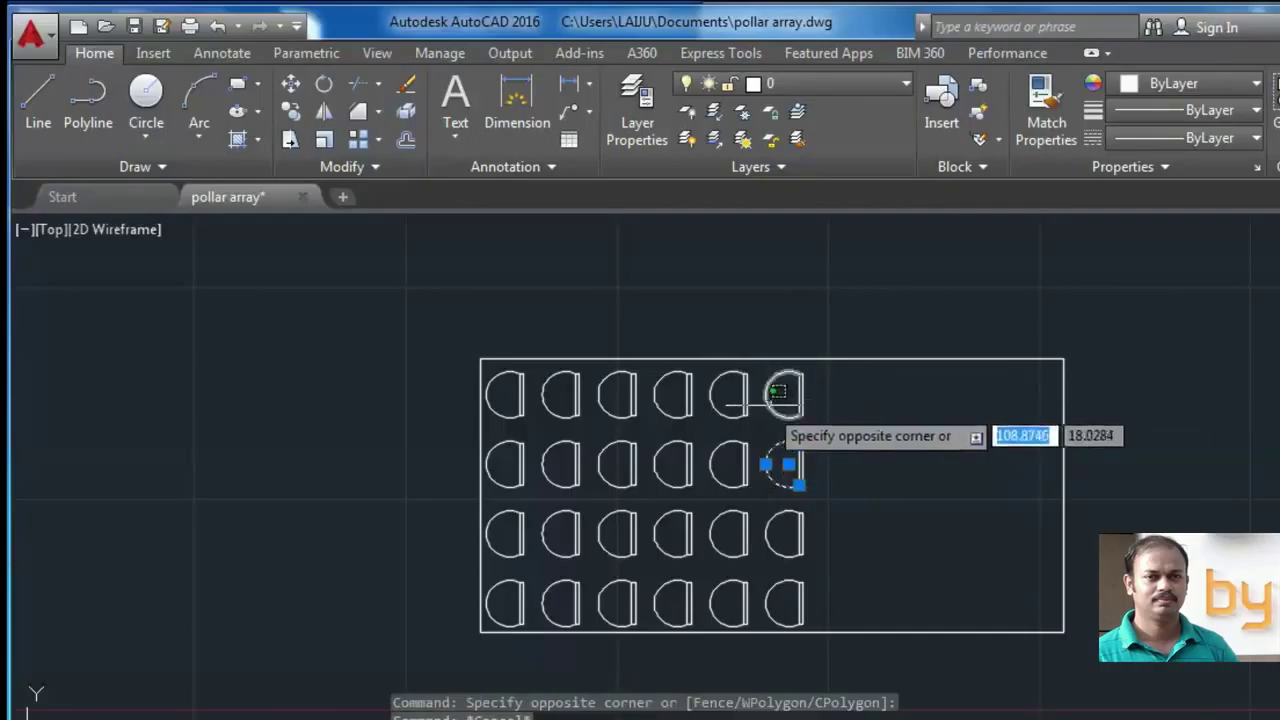
left_click(762, 390, "ctrl")
left_click(678, 418, "ctrl")
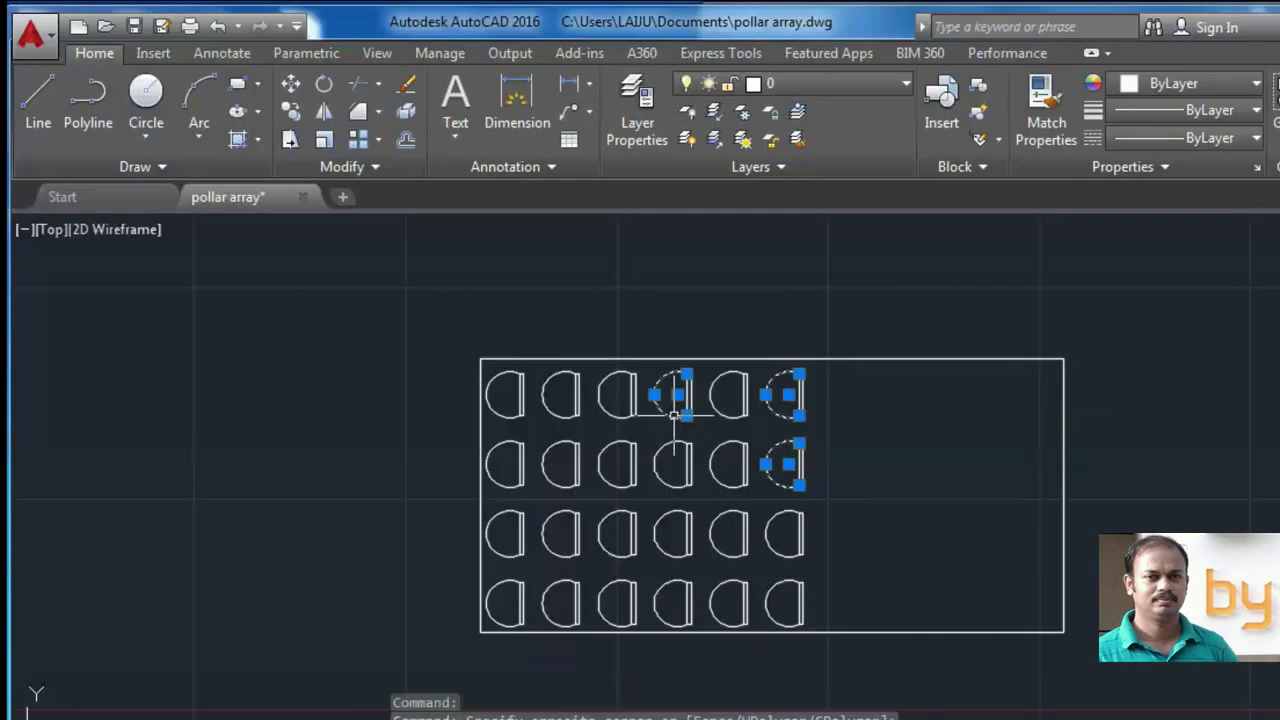
key("Escape")
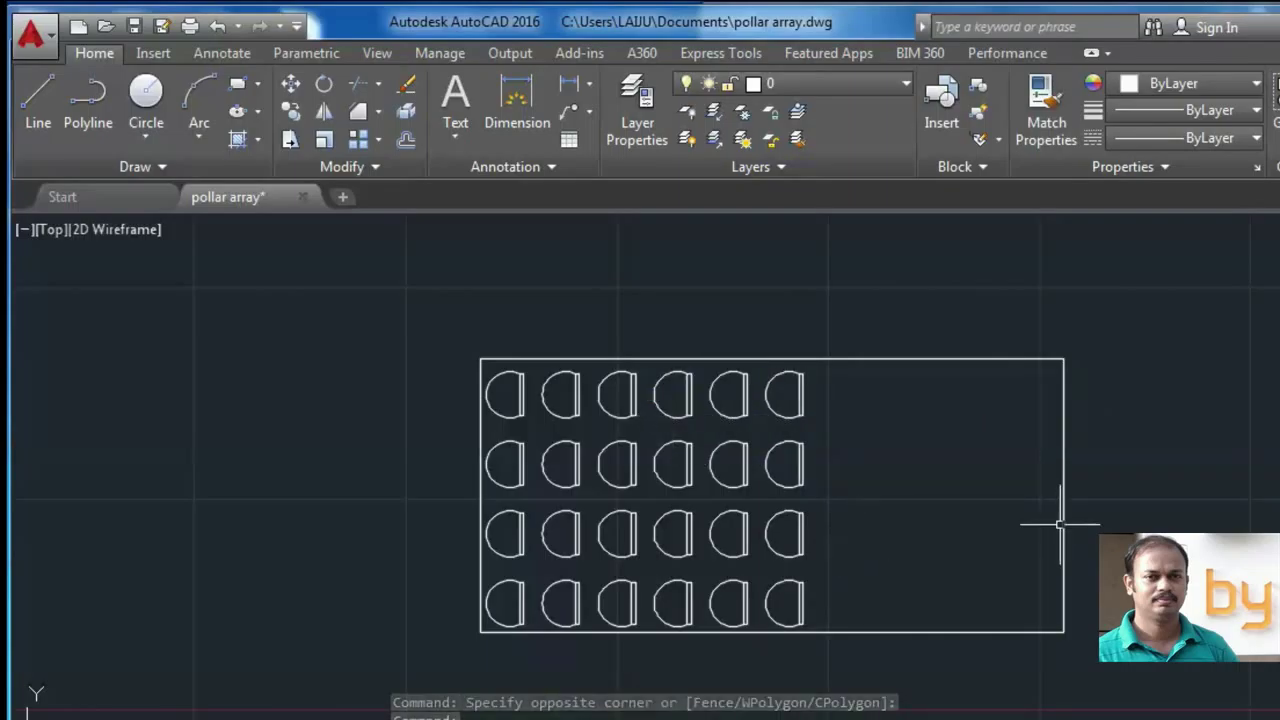